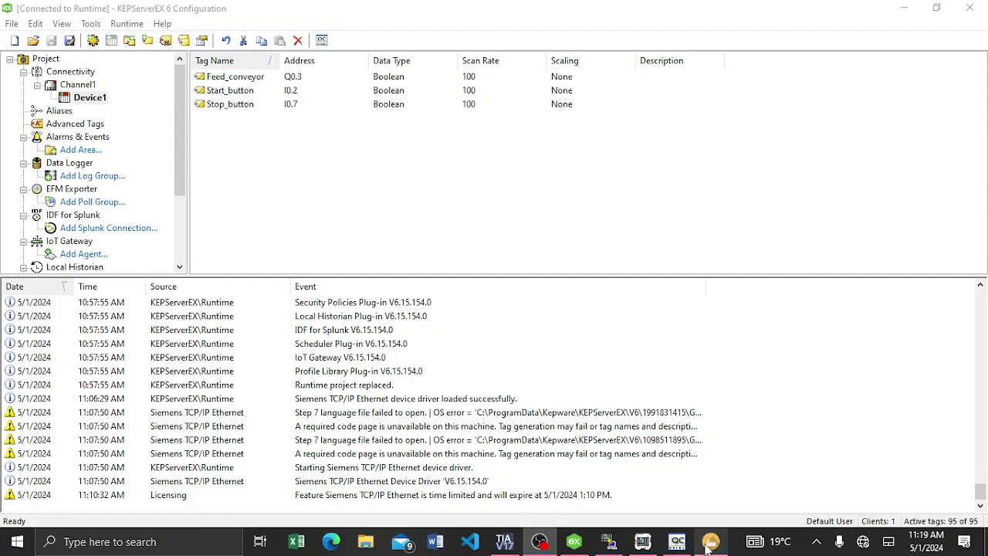
Examine the Main [OB1] ladder logic in TIA Portal and the IB0 and QB0 bits in S7-PLCSIM, and return to KEPServerEX.
{"action": "mouse_move", "coordinate": [709, 545]}
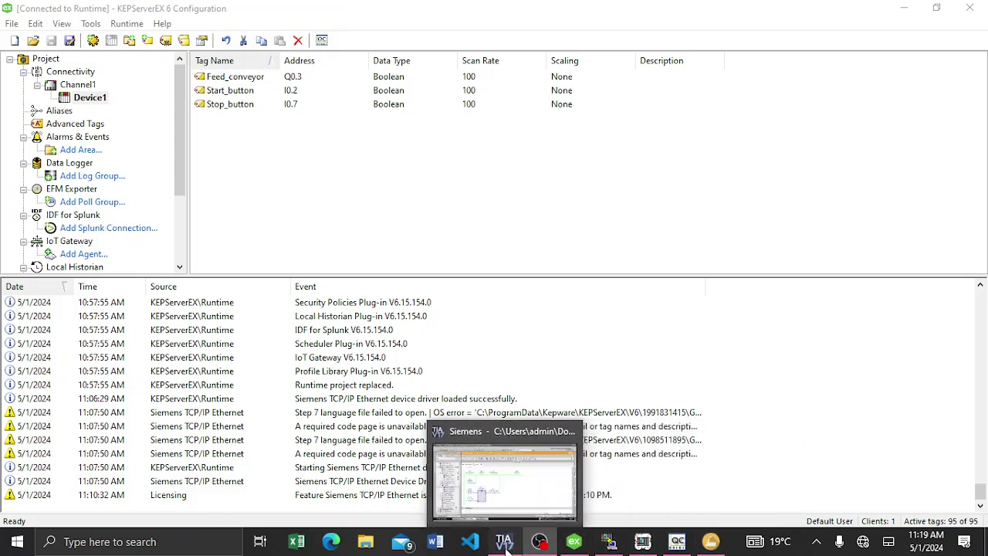
{"action": "left_click", "coordinate": [510, 482]}
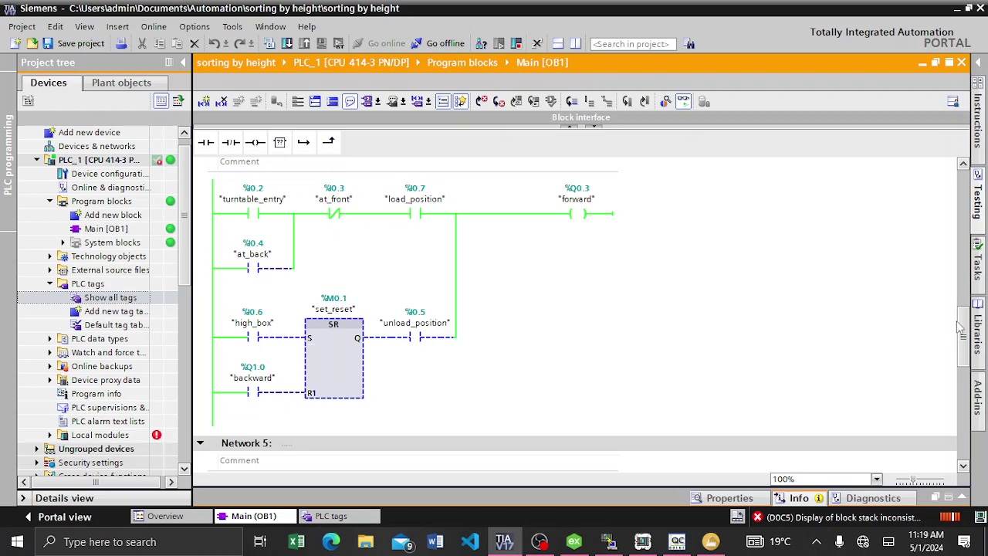
{"action": "left_click", "coordinate": [643, 541]}
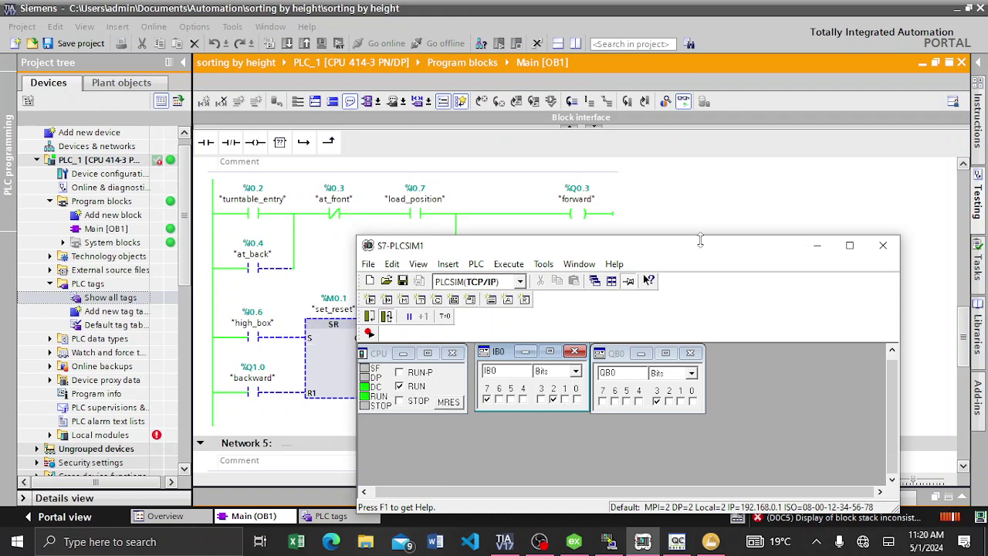
{"action": "left_click", "coordinate": [574, 541]}
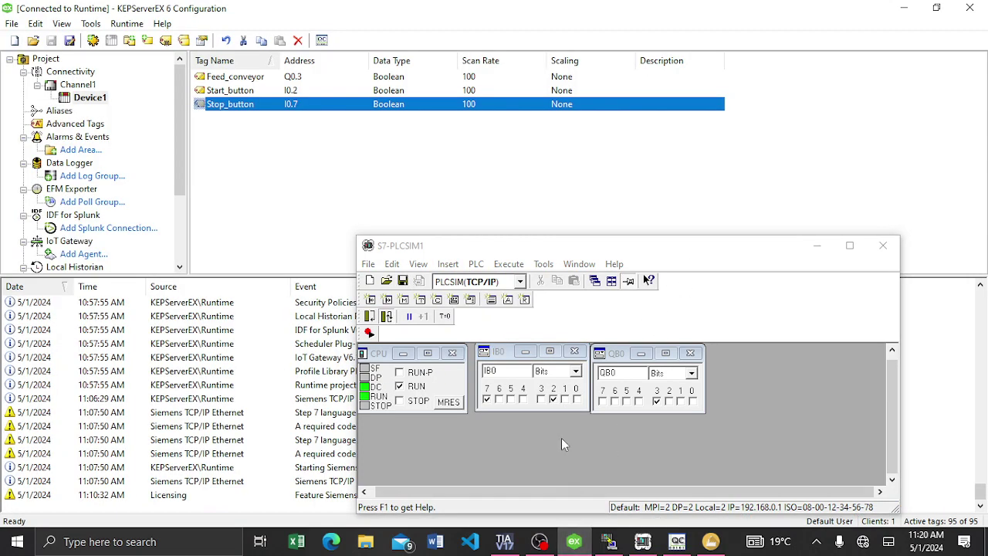
{"action": "left_click", "coordinate": [817, 247]}
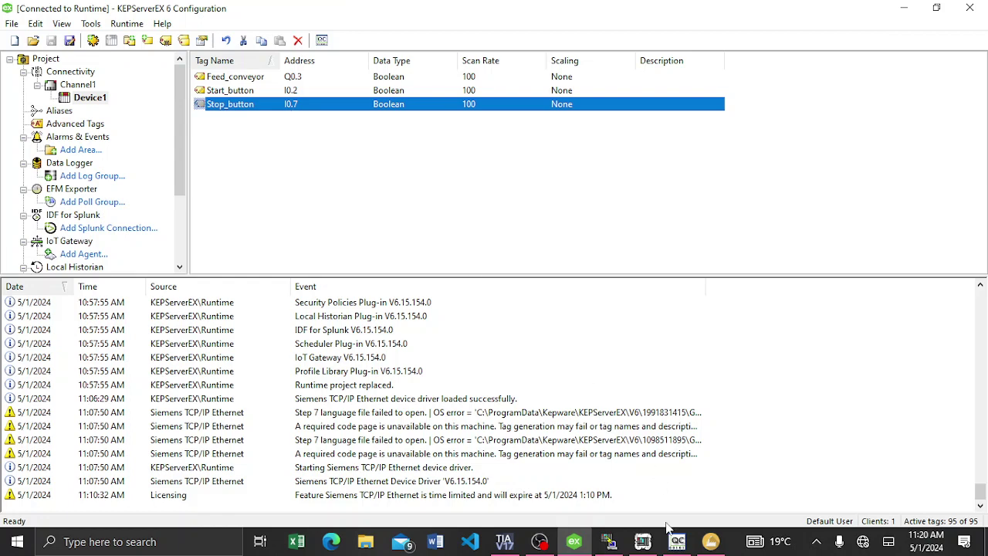
Switch to FACTORY I/O, open the saved scene Sorting by Height (Advanced) from My Scenes, and dismiss the loading message.
{"action": "left_click", "coordinate": [711, 543]}
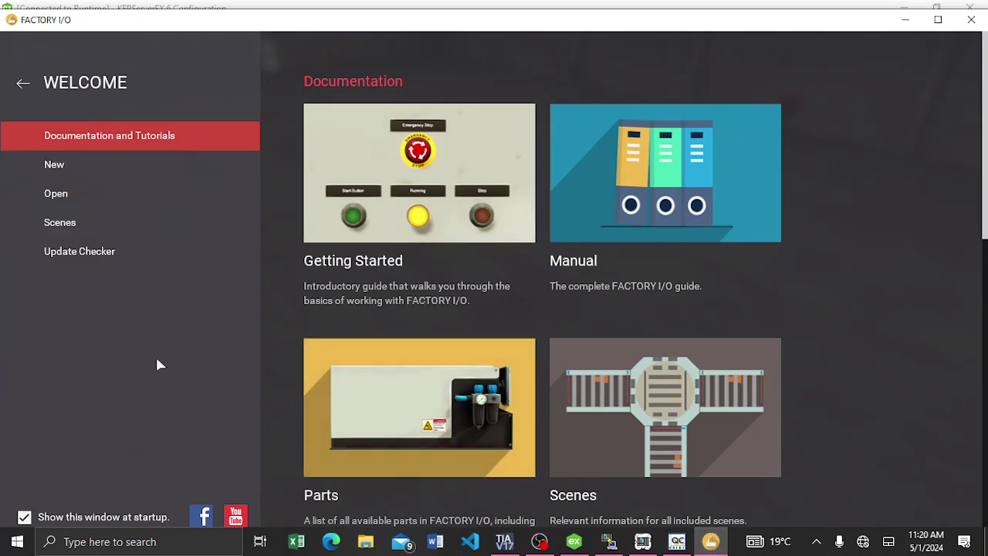
{"action": "left_click", "coordinate": [63, 218]}
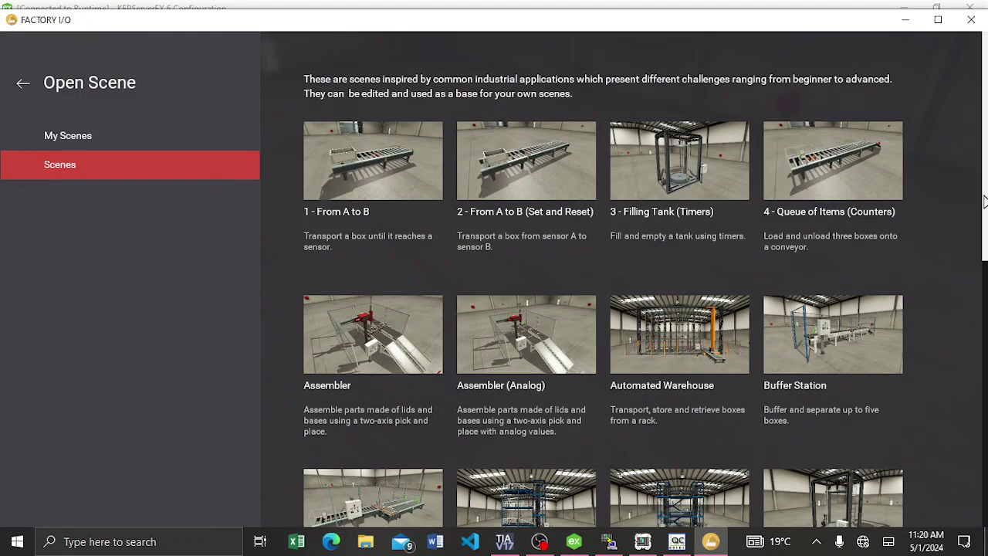
{"action": "left_click_drag", "start_coordinate": [985, 200], "coordinate": [984, 261]}
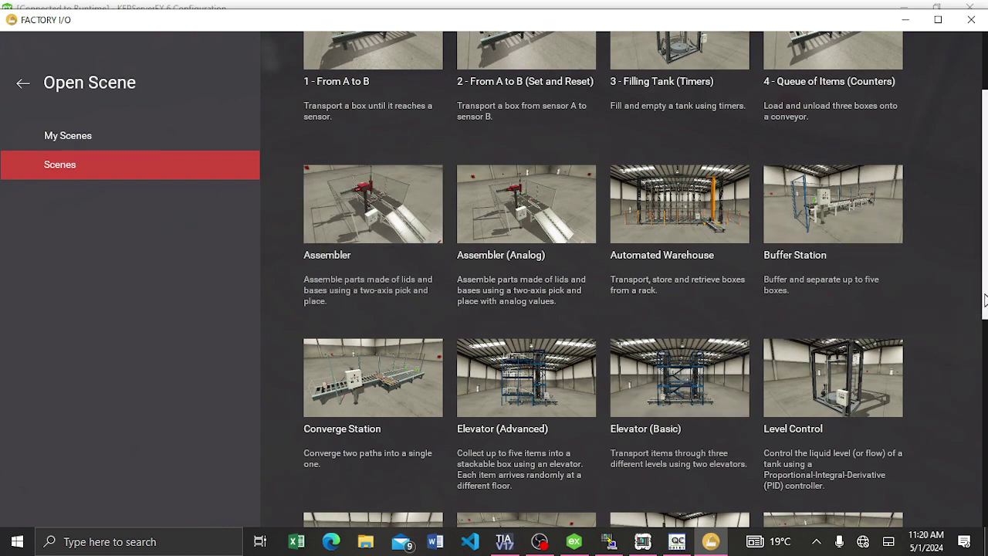
{"action": "left_click_drag", "start_coordinate": [984, 301], "coordinate": [983, 478]}
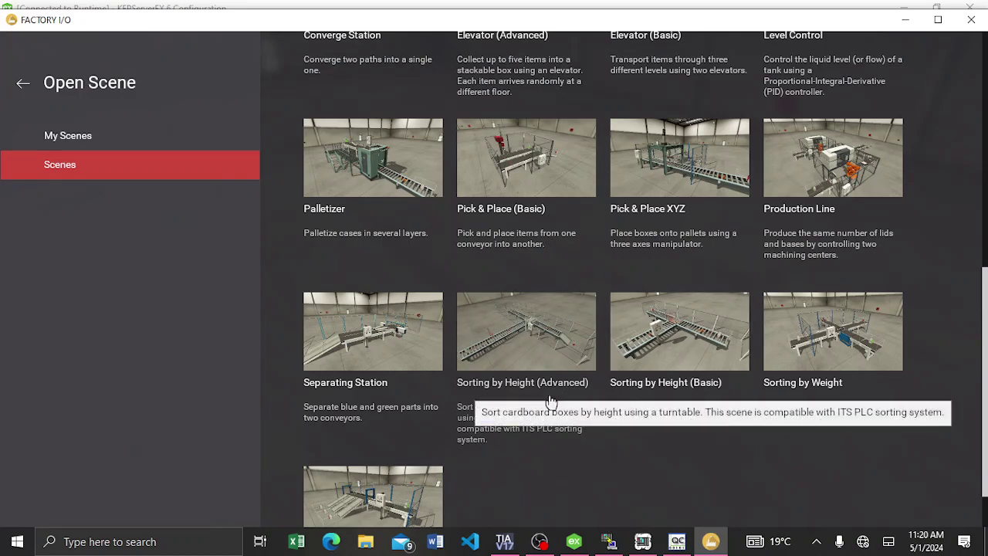
{"action": "left_click", "coordinate": [66, 145]}
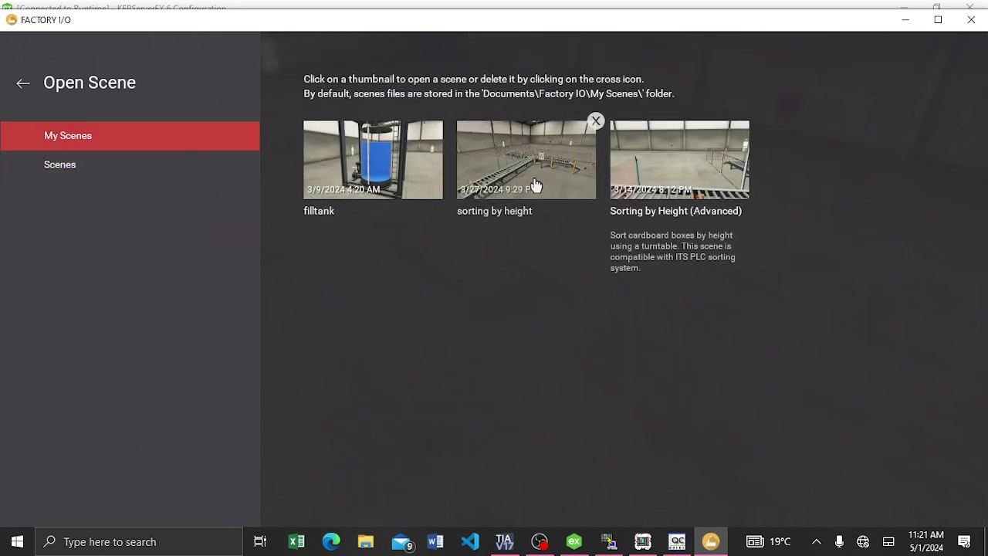
{"action": "left_click", "coordinate": [666, 176]}
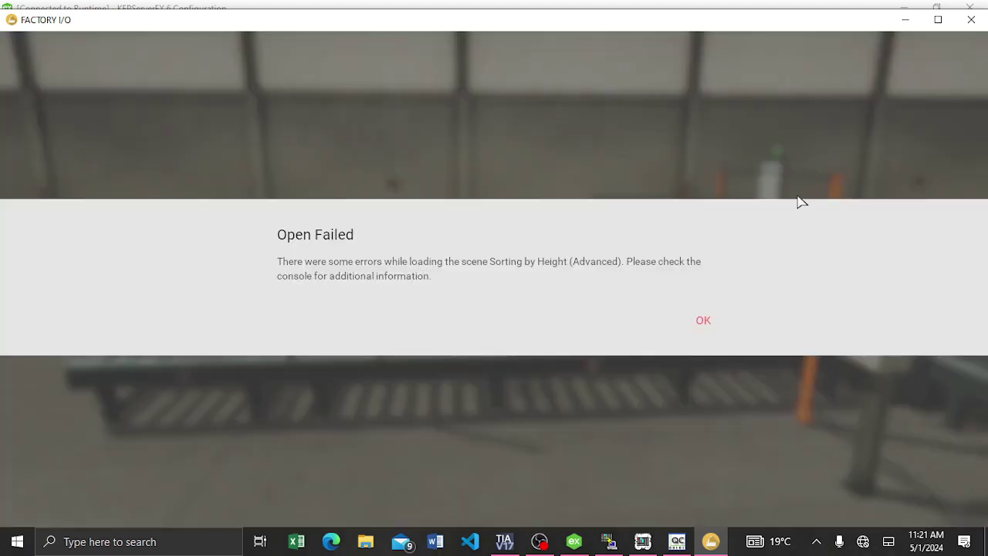
{"action": "left_click", "coordinate": [704, 323]}
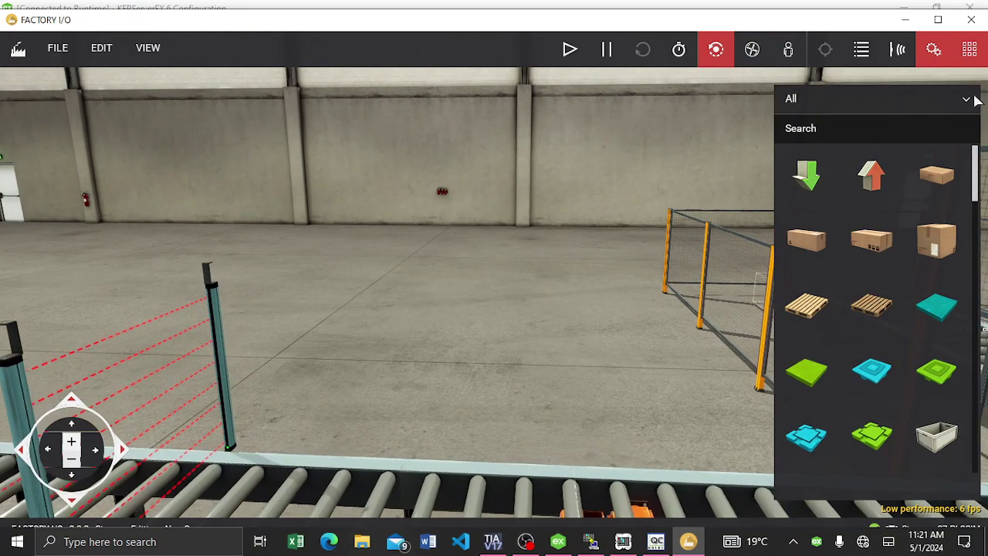
Hide the parts palette and zoom the camera out to show the feeder conveyor, control box and turntable.
{"action": "left_click", "coordinate": [976, 62]}
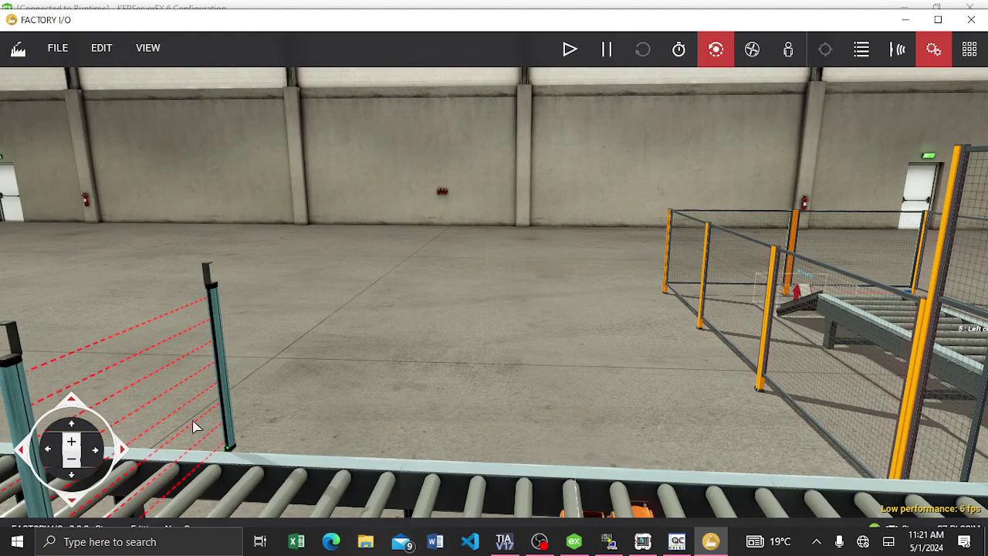
{"action": "left_click", "coordinate": [71, 460]}
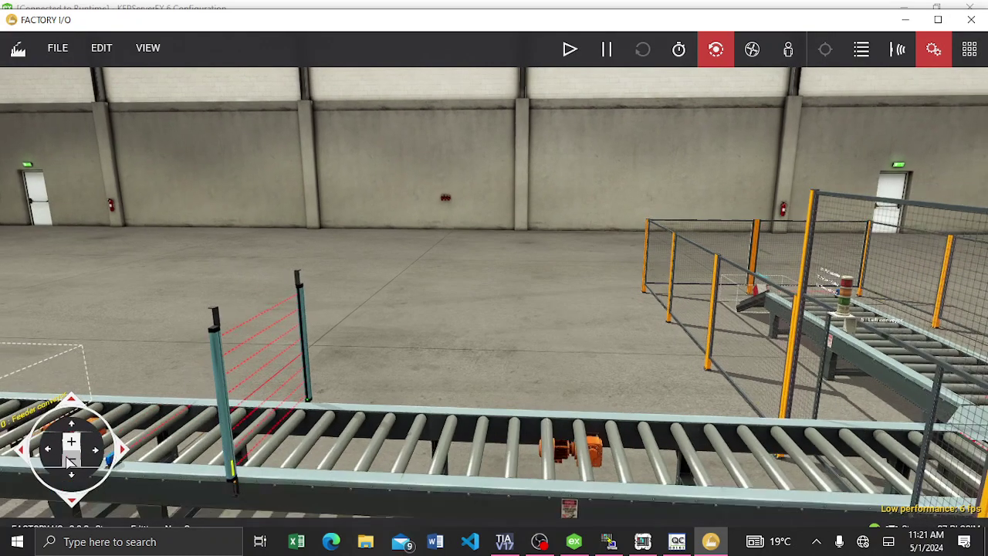
{"action": "left_click", "coordinate": [71, 460]}
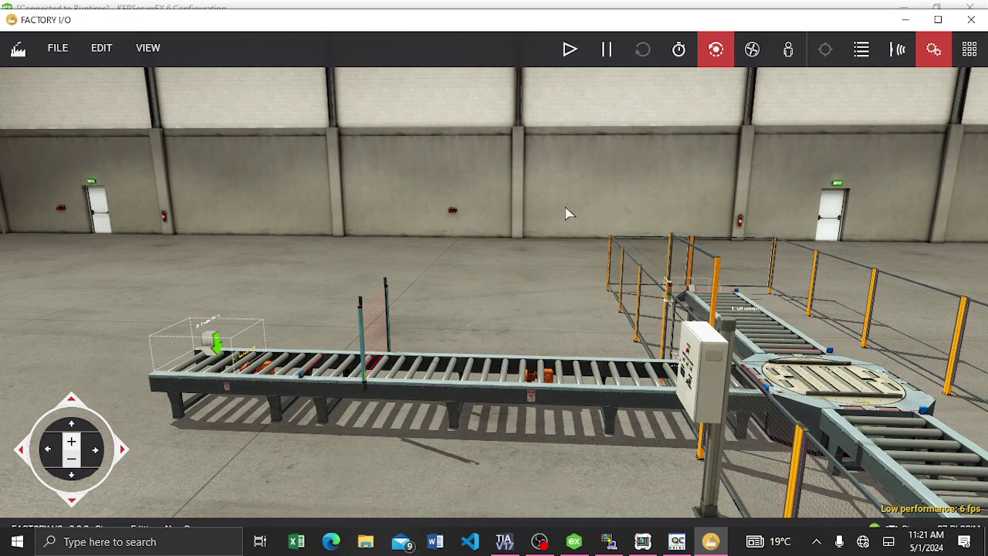
Open the scene's driver settings and change the driver to OPC Client Data Access.
{"action": "left_click", "coordinate": [59, 48]}
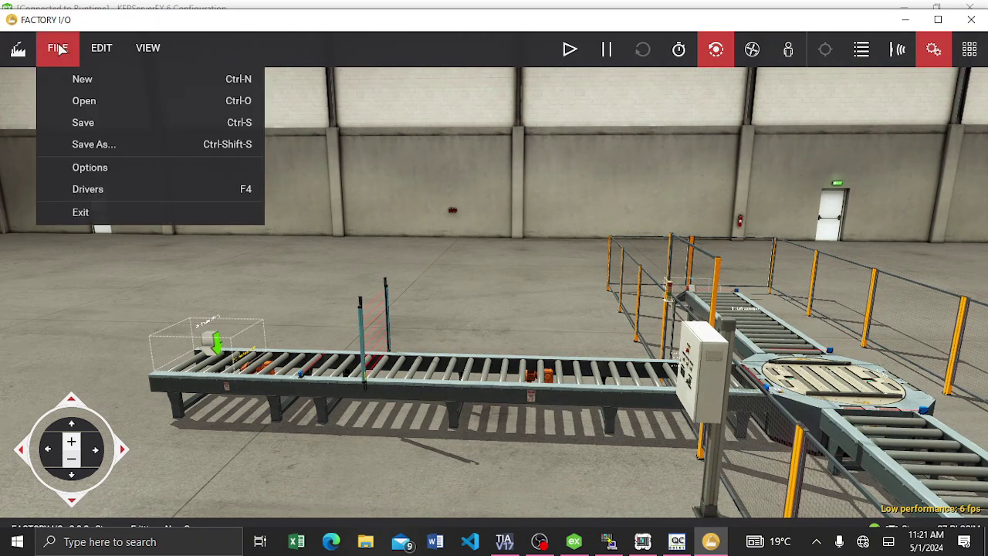
{"action": "left_click", "coordinate": [99, 192]}
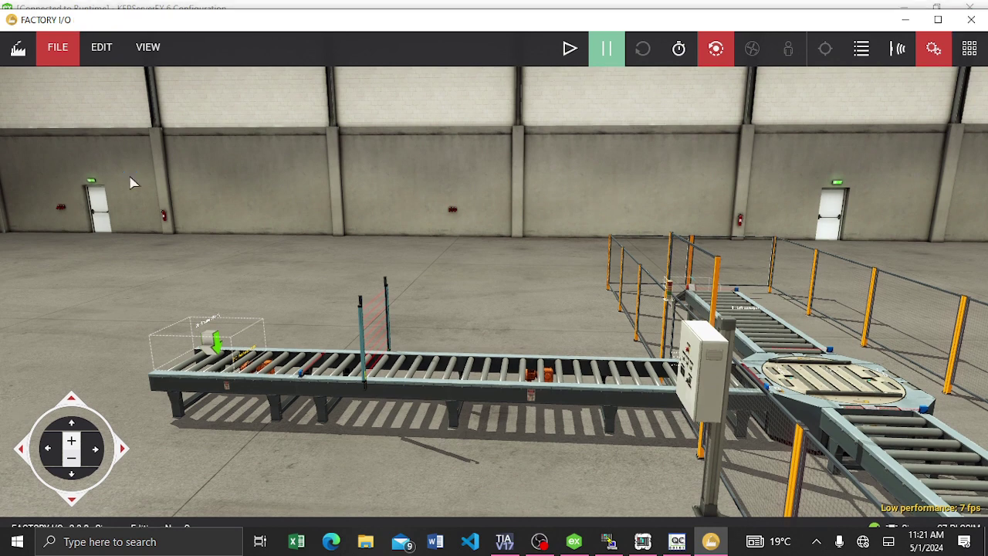
{"action": "key", "text": "F4"}
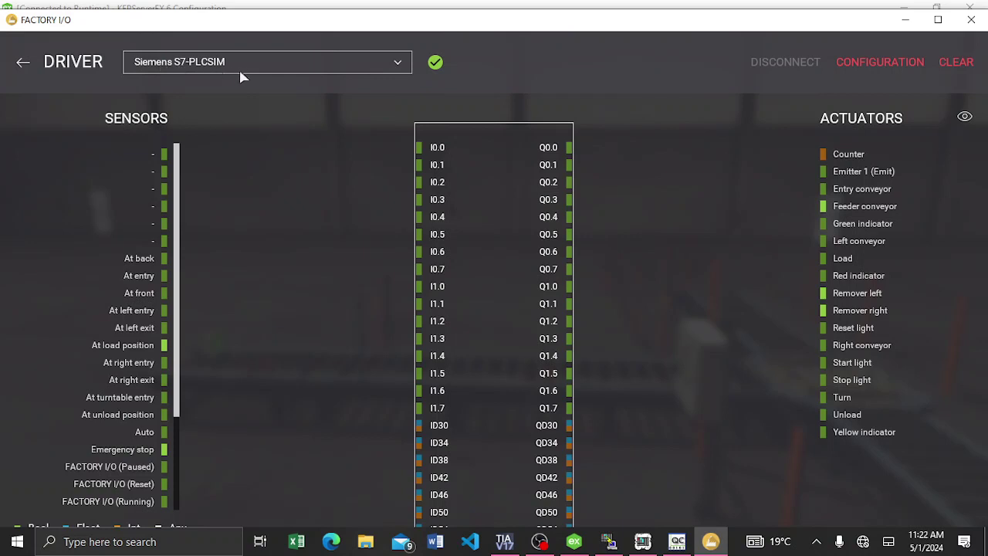
{"action": "left_click", "coordinate": [398, 64]}
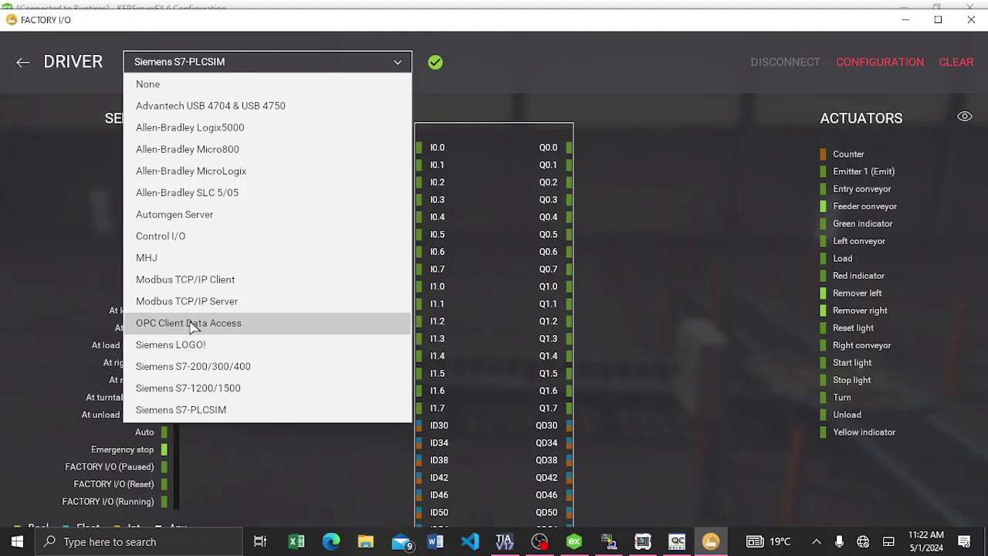
{"action": "left_click", "coordinate": [193, 324]}
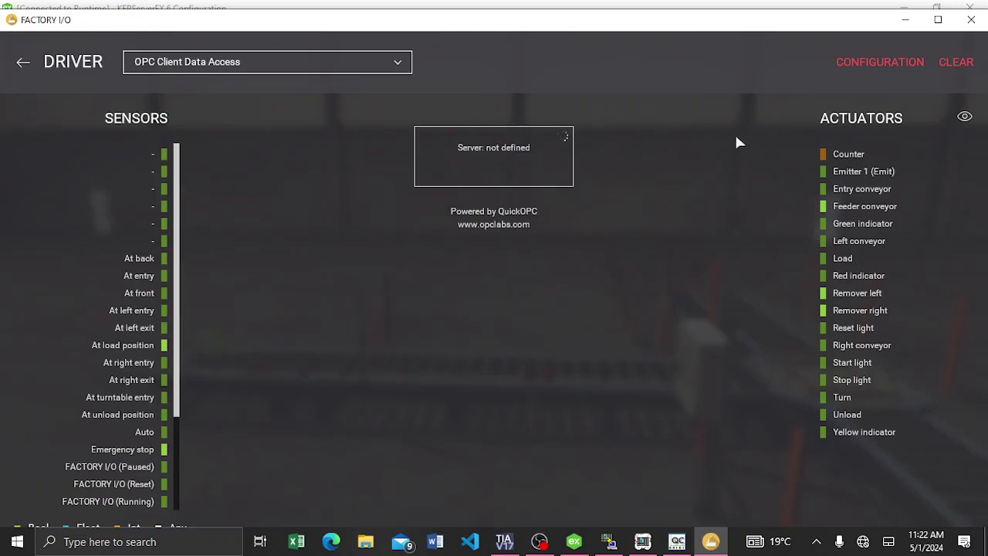
In the driver configuration, set the OPC server to Kepware.KEPServerEX.V6, checking the server name in OPC Quick Client.
{"action": "left_click", "coordinate": [892, 63]}
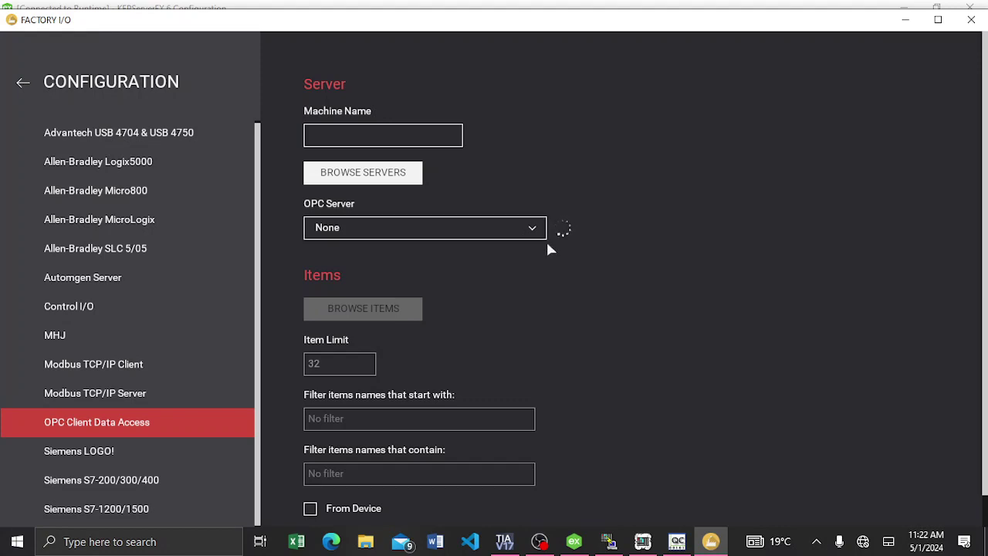
{"action": "left_click", "coordinate": [575, 543]}
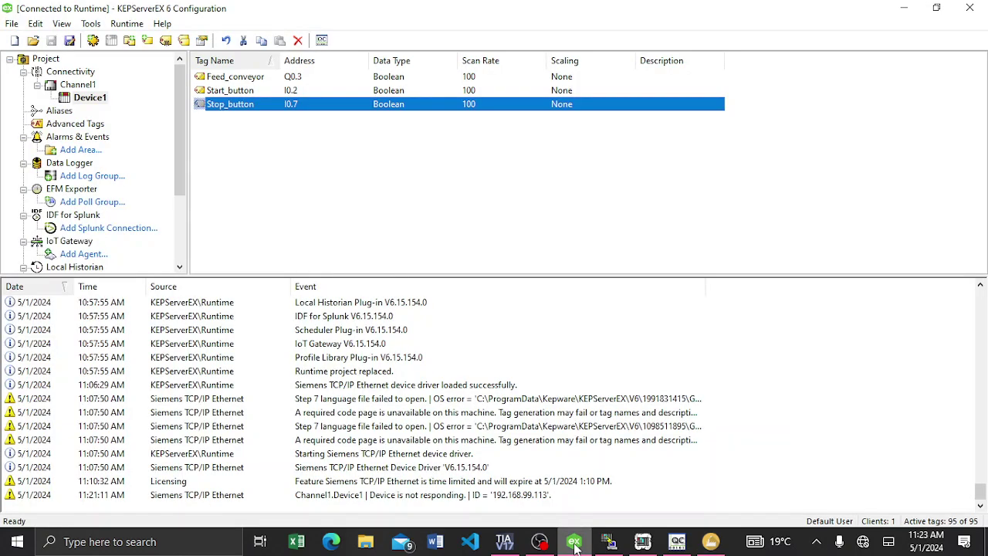
{"action": "left_click", "coordinate": [677, 543]}
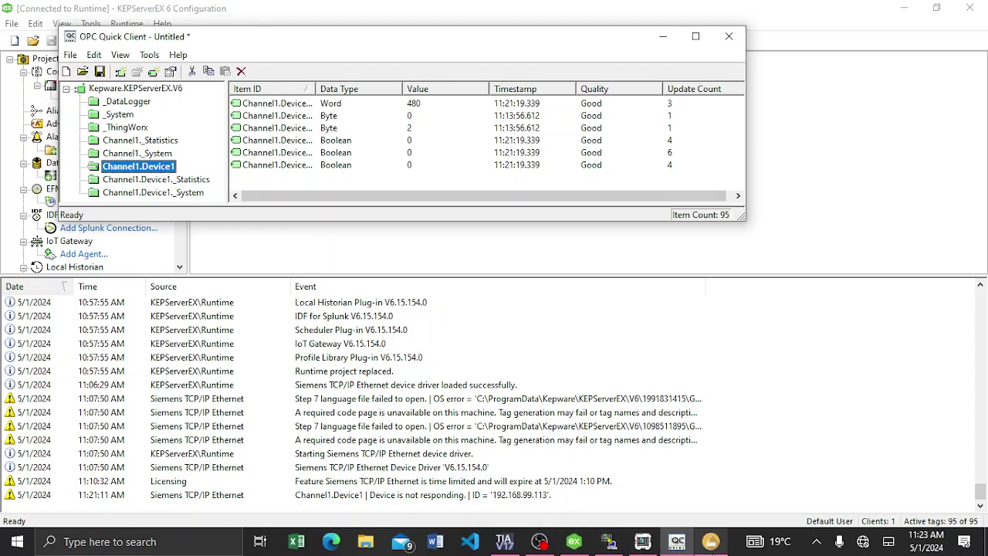
{"action": "left_click", "coordinate": [711, 542]}
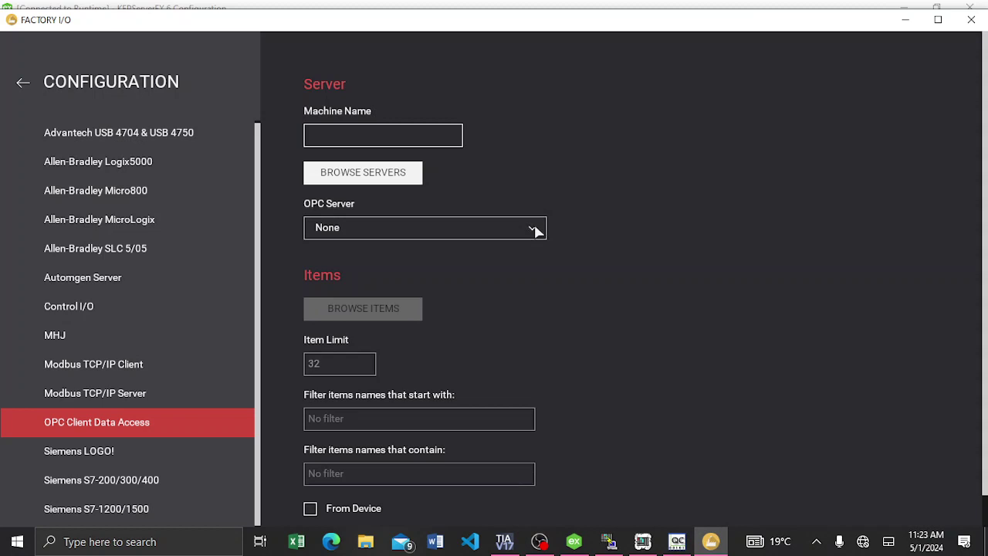
{"action": "left_click", "coordinate": [533, 230]}
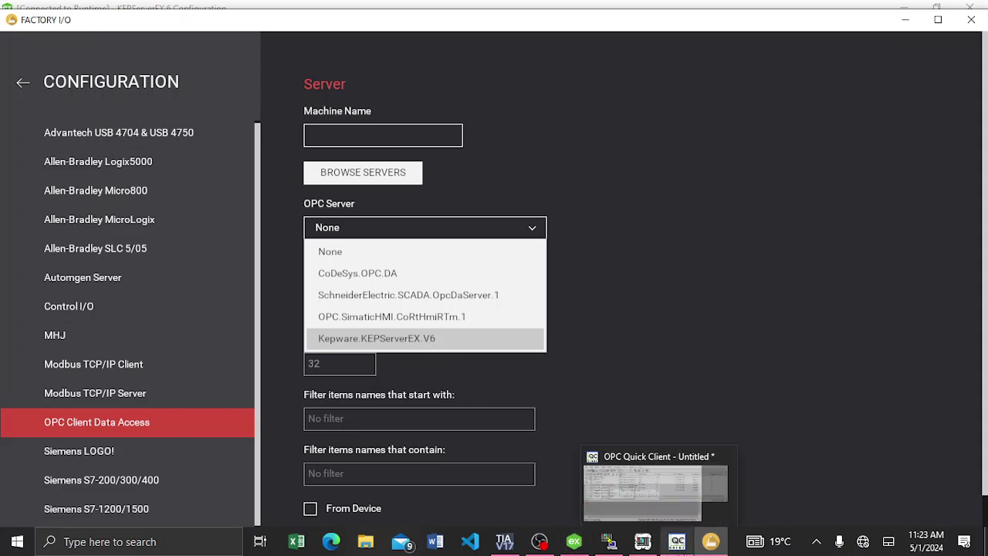
{"action": "left_click", "coordinate": [677, 542]}
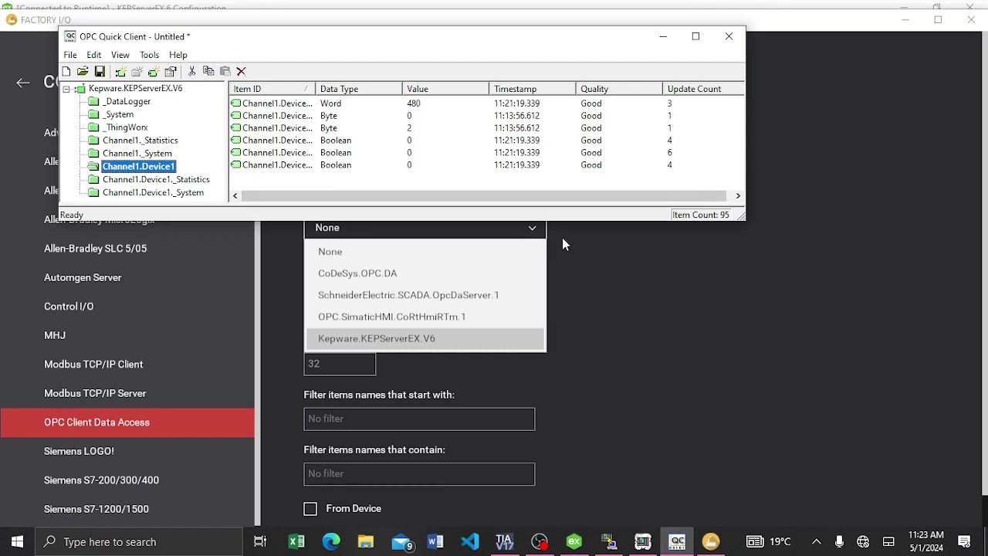
{"action": "left_click", "coordinate": [476, 338]}
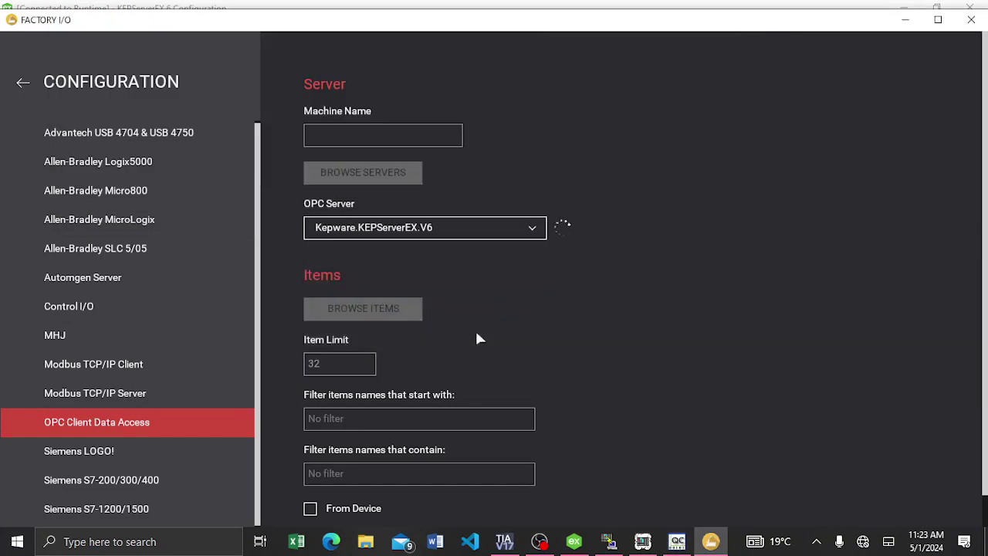
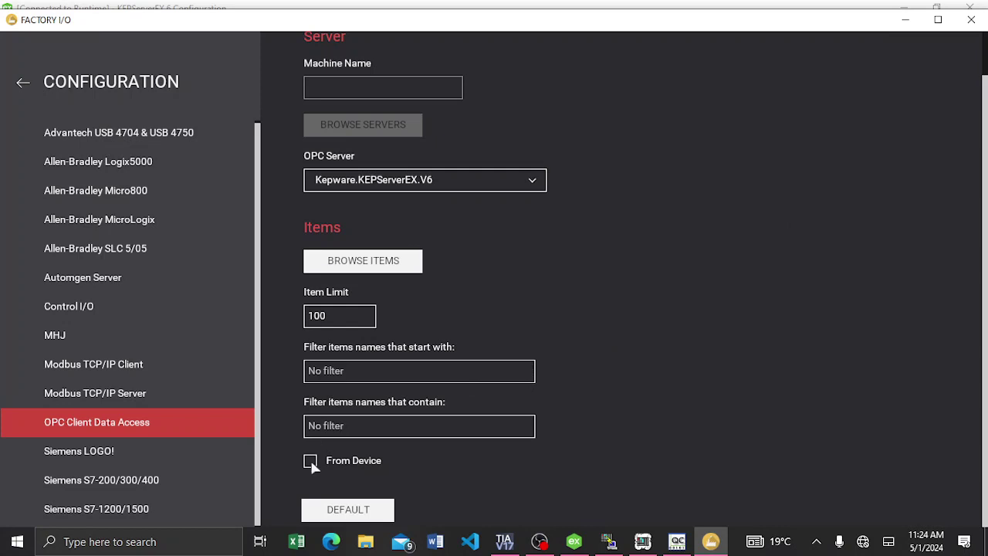
Enable the From Device option, and check the KEPServerEX tags and the Channel1.Device1 items in OPC Quick Client.
{"action": "left_click", "coordinate": [311, 462]}
{"action": "left_click", "coordinate": [574, 541]}
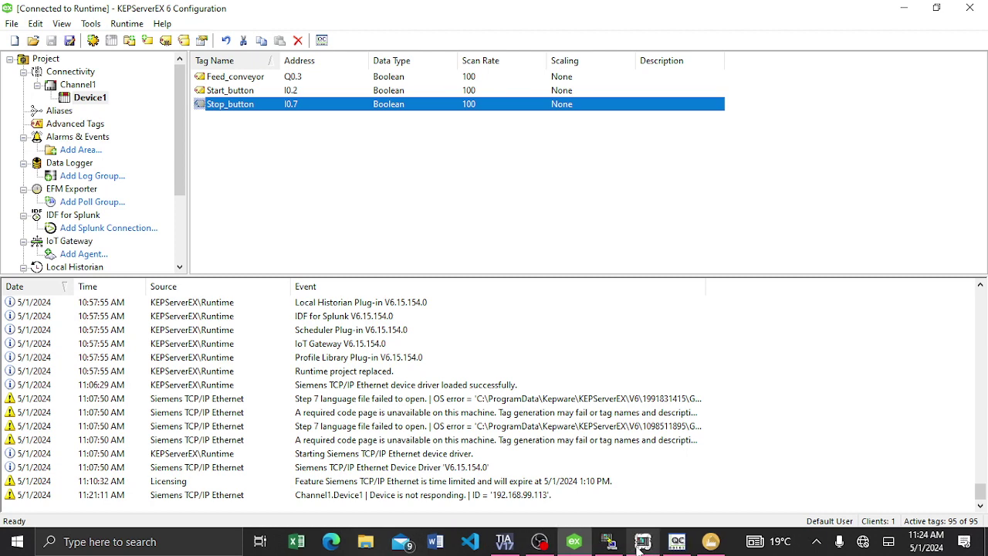
{"action": "left_click", "coordinate": [711, 542]}
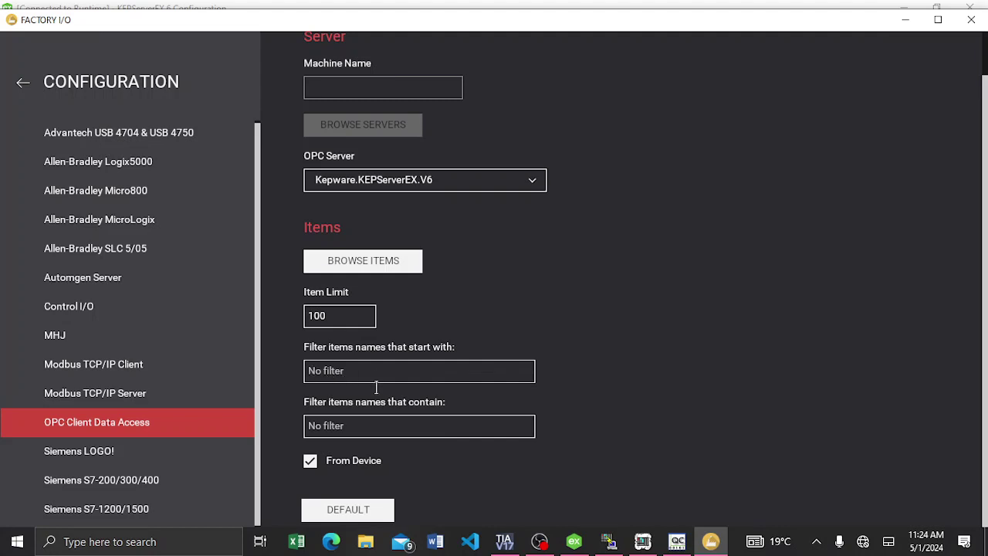
{"action": "mouse_move", "coordinate": [386, 409]}
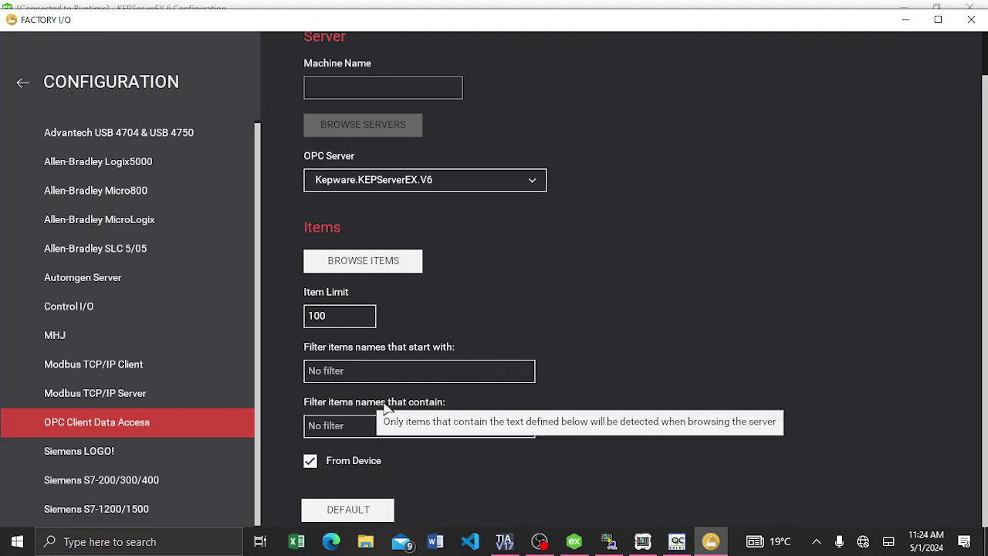
{"action": "left_click", "coordinate": [677, 542]}
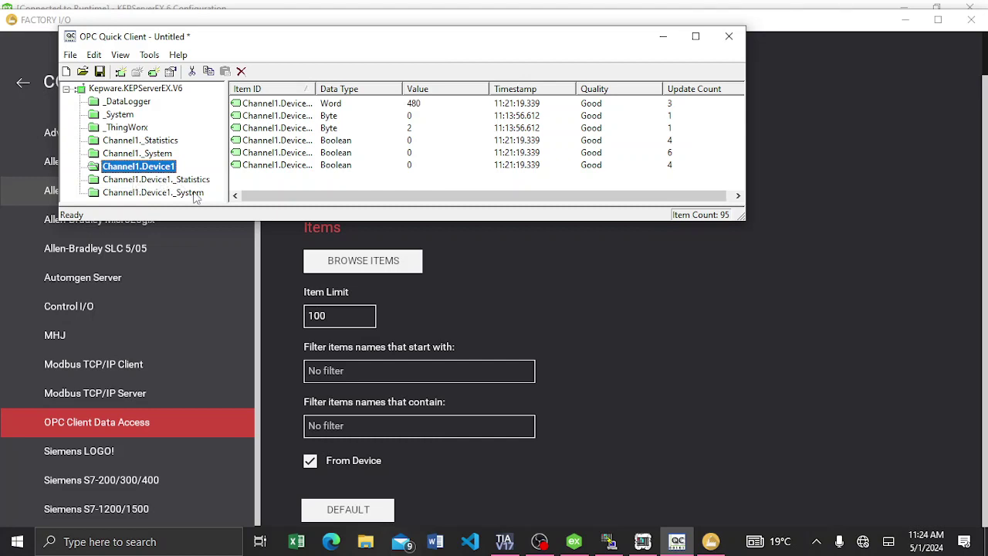
{"action": "left_click", "coordinate": [662, 37]}
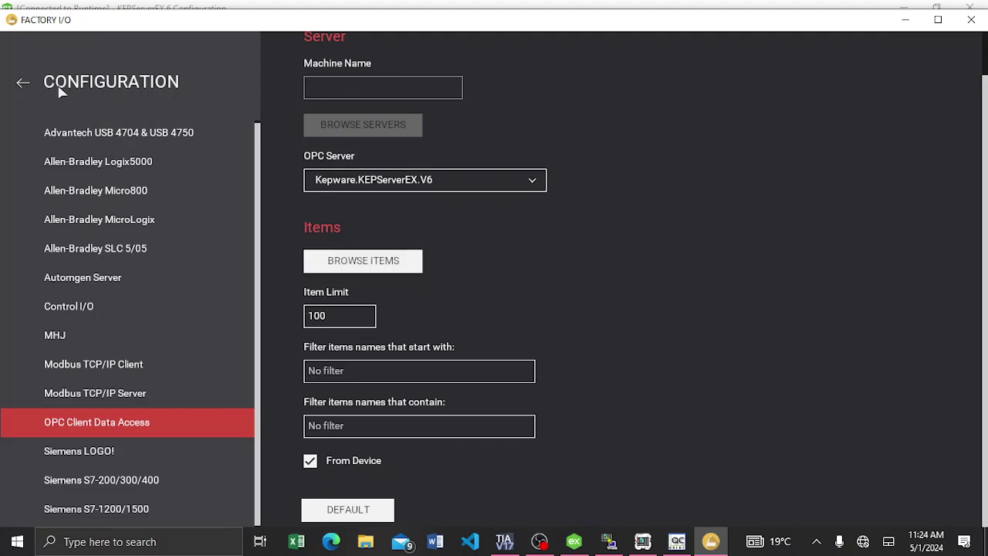
Reopen the OPC Client Data Access configuration and browse the items of Kepware.KEPServerEX.V6 to load them into the driver mapping.
{"action": "left_click", "coordinate": [23, 84]}
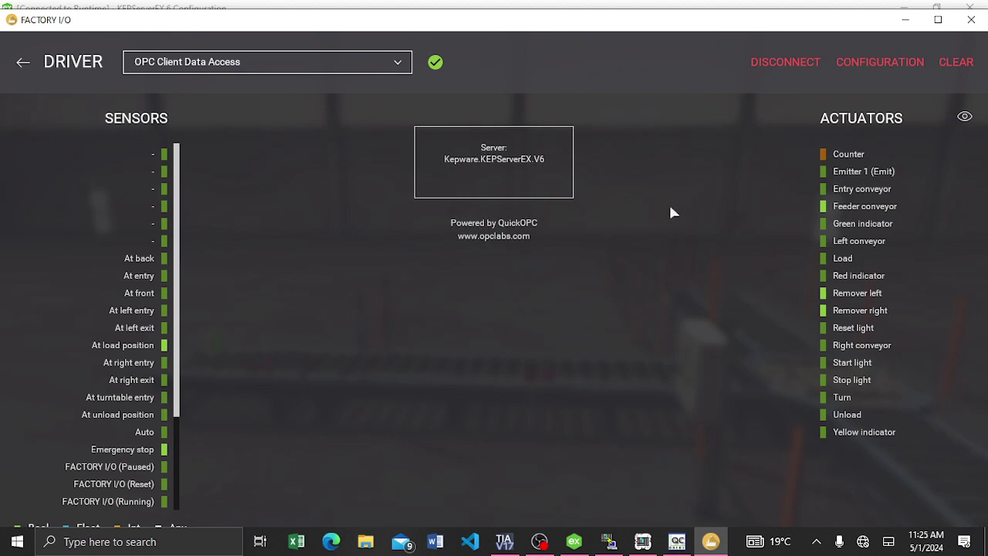
{"action": "left_click", "coordinate": [871, 68]}
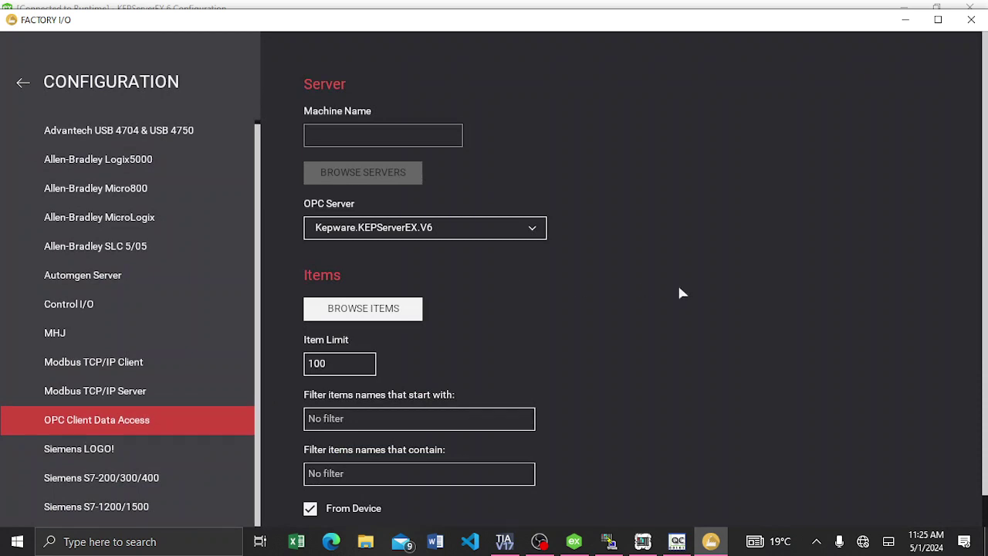
{"action": "left_click", "coordinate": [357, 309]}
{"action": "left_click", "coordinate": [357, 309]}
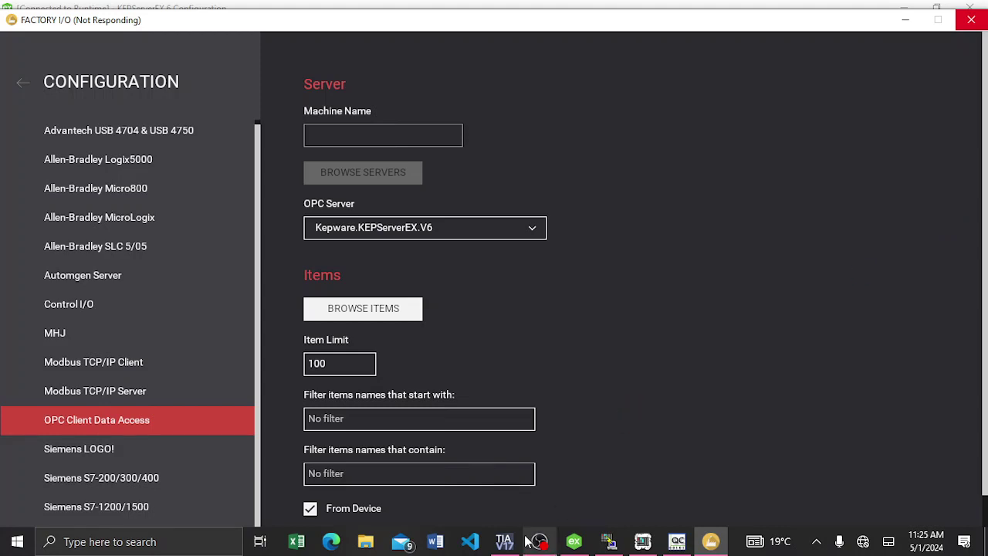
{"action": "mouse_move", "coordinate": [546, 527]}
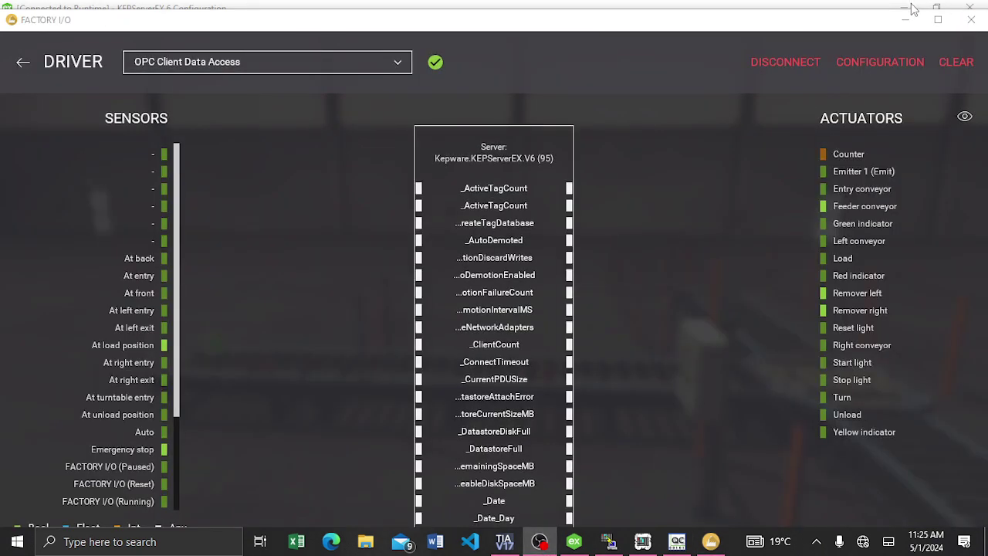
{"action": "left_click", "coordinate": [616, 141]}
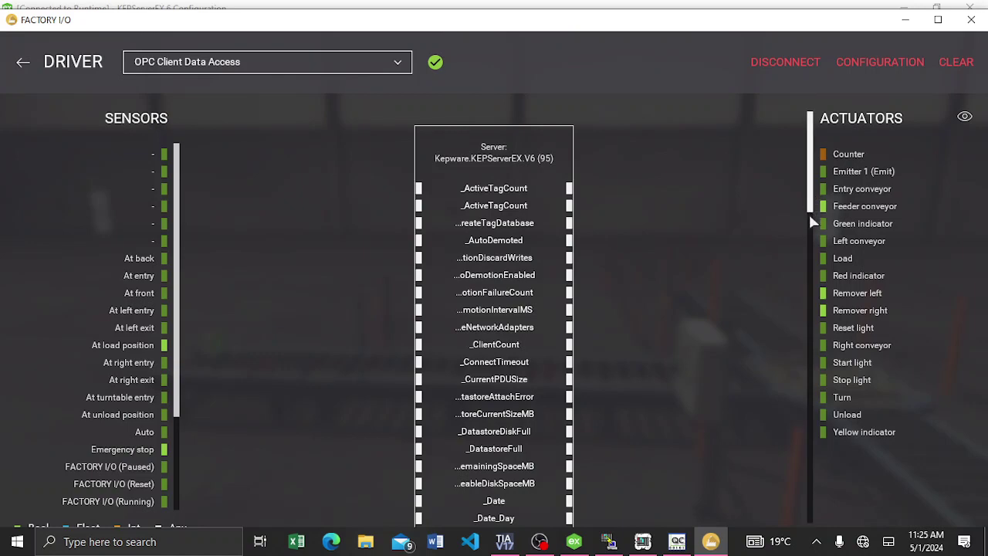
Locate the Channel1.Device1 items in the driver mapping, and compare the KEPServerEX tag addresses and the TIA Portal ladder program with the scene's sensors.
{"action": "left_click_drag", "start_coordinate": [811, 220], "coordinate": [784, 504]}
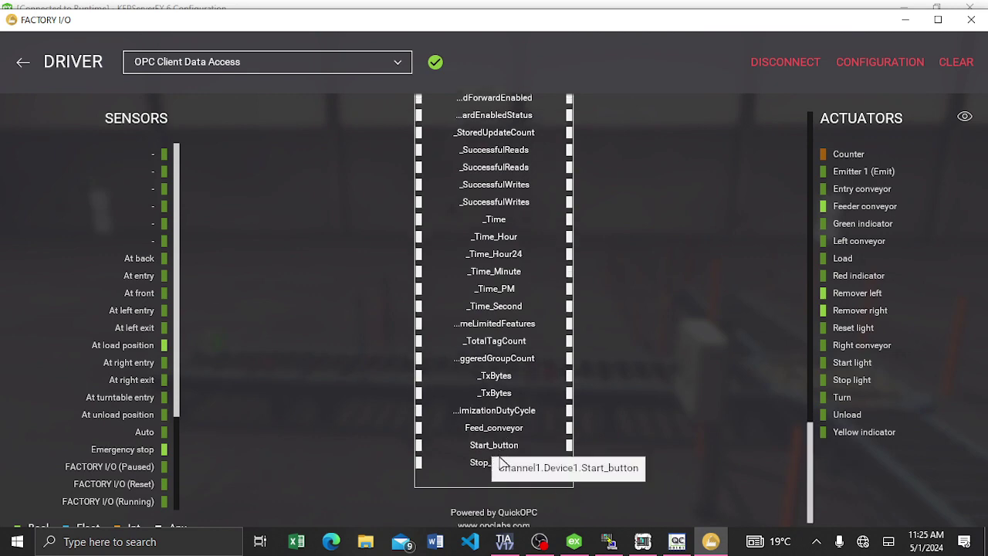
{"action": "left_click", "coordinate": [583, 549]}
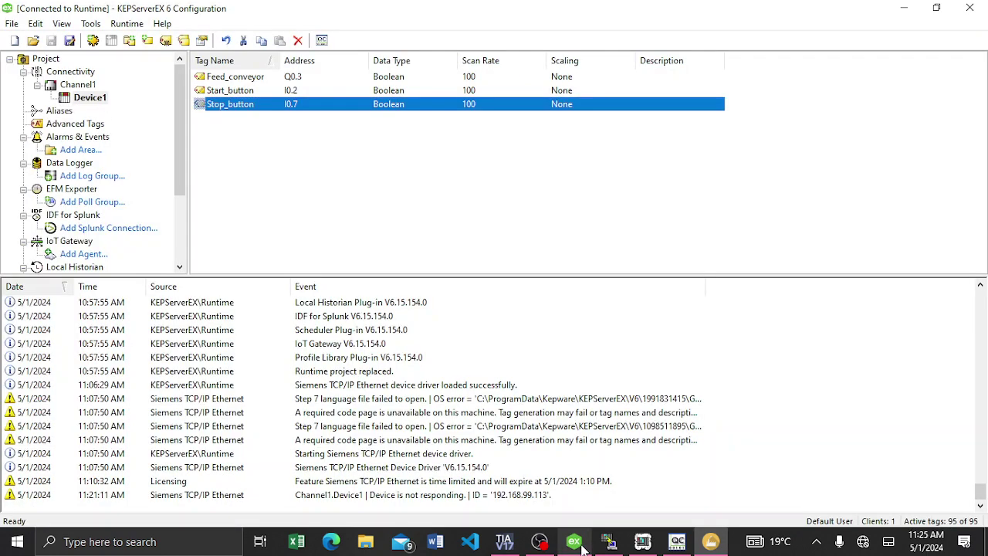
{"action": "left_click", "coordinate": [262, 155]}
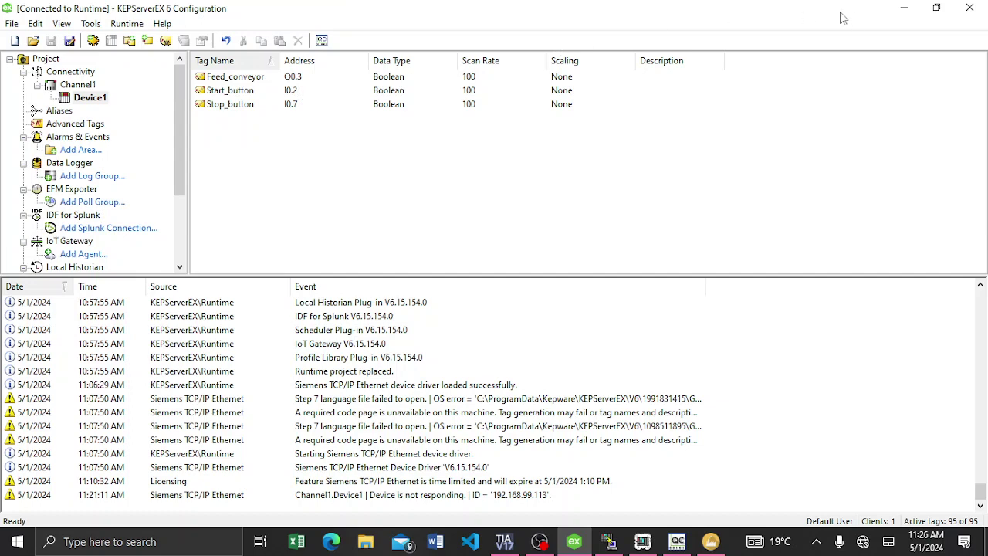
{"action": "left_click", "coordinate": [903, 9]}
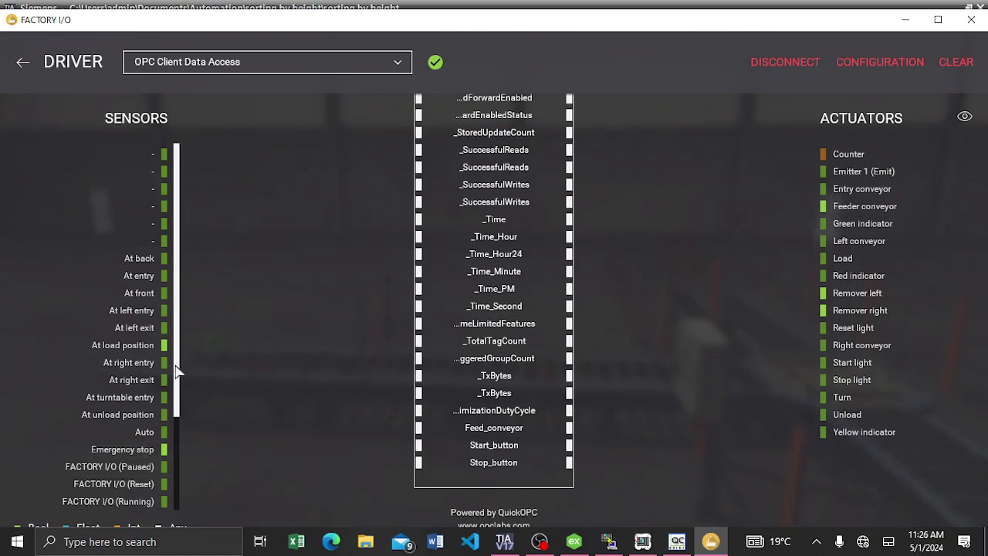
{"action": "left_click_drag", "start_coordinate": [176, 365], "coordinate": [179, 440]}
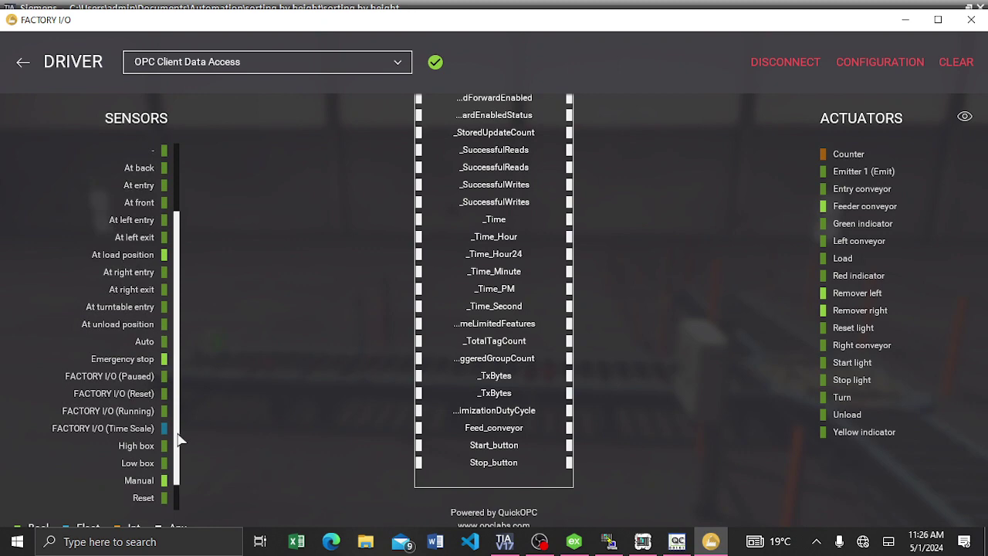
{"action": "left_click", "coordinate": [505, 543]}
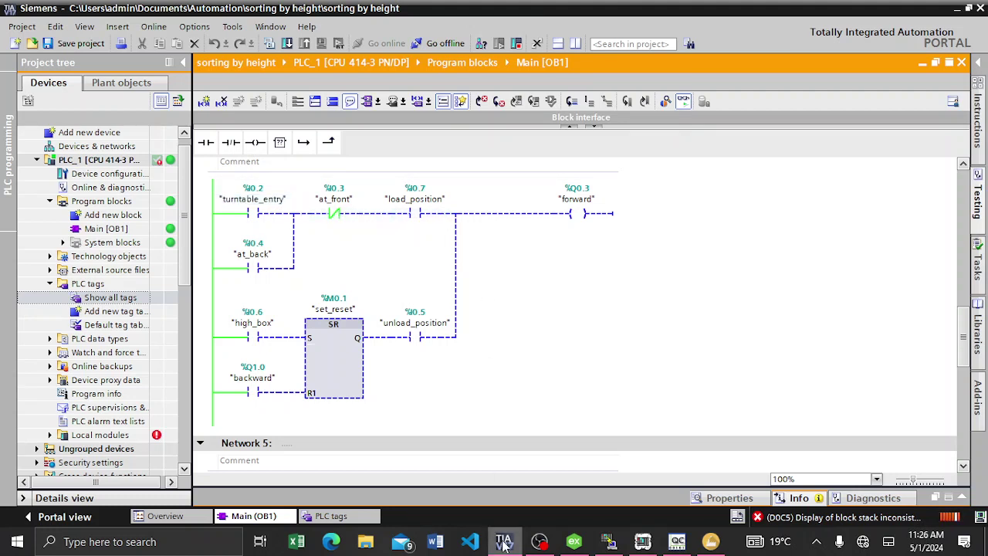
{"action": "mouse_move", "coordinate": [505, 544]}
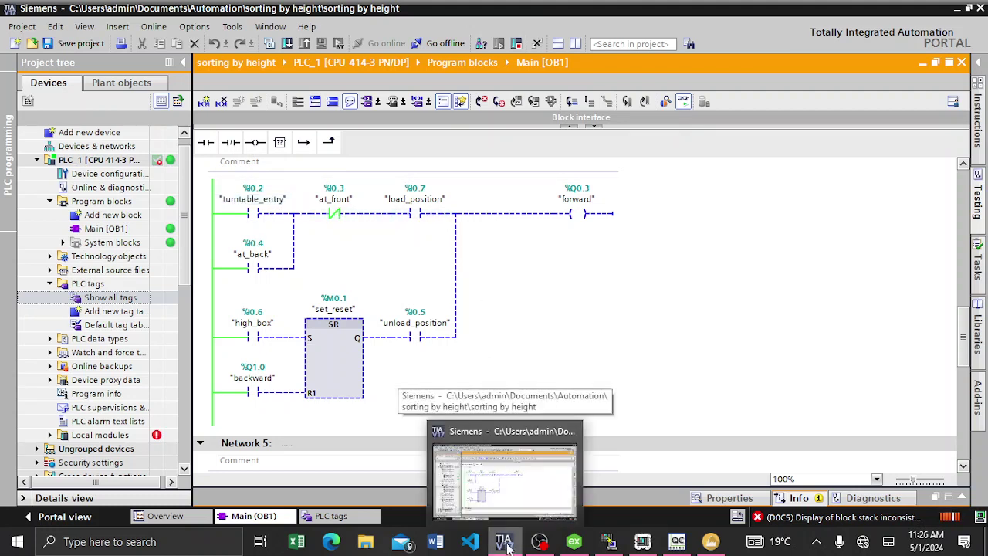
{"action": "left_click", "coordinate": [704, 542]}
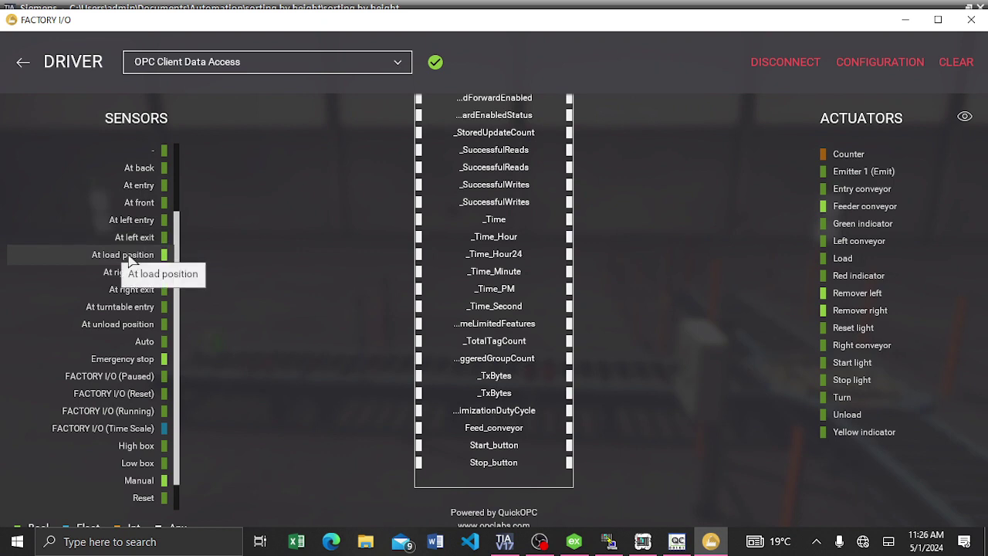
Map the At load position sensor to Stop_button, the At turntable entry sensor to Start_button, and the Load actuator to Feed_conveyor.
{"action": "left_click_drag", "start_coordinate": [130, 261], "coordinate": [383, 462]}
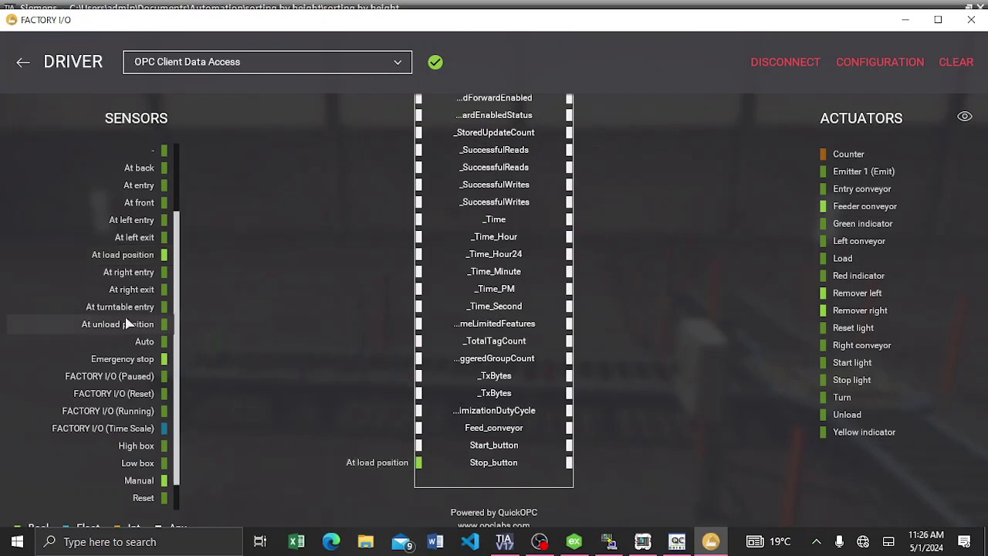
{"action": "left_click_drag", "start_coordinate": [126, 309], "coordinate": [270, 409]}
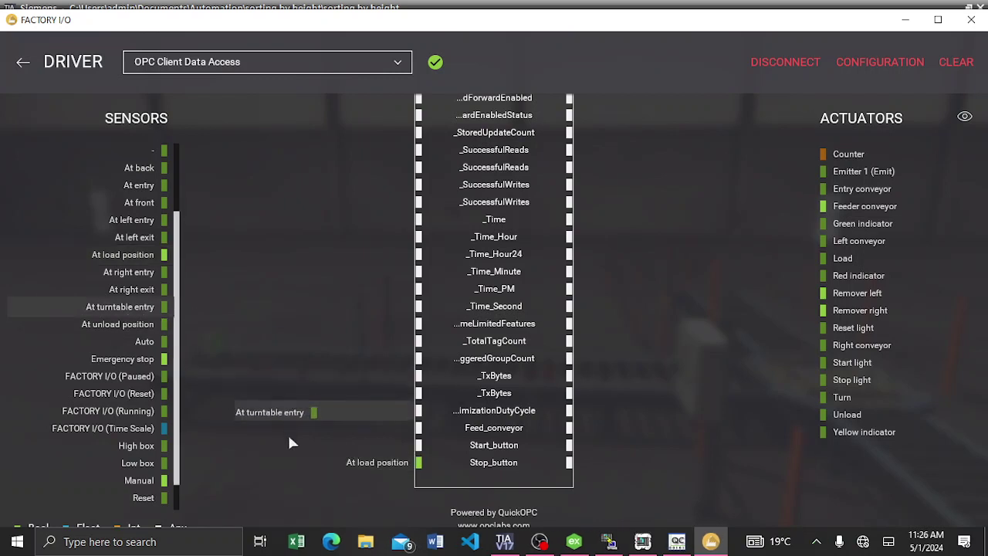
{"action": "left_click_drag", "start_coordinate": [291, 442], "coordinate": [380, 451]}
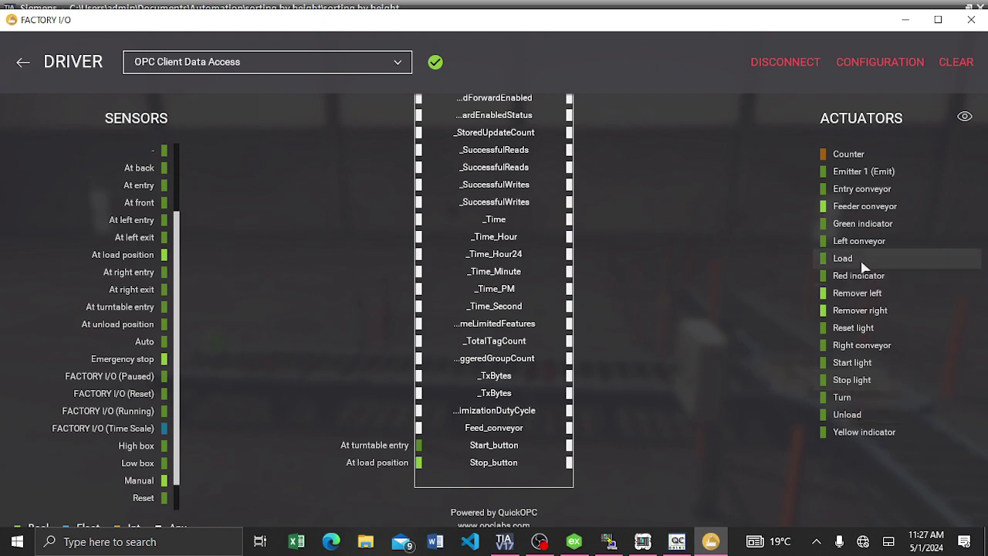
{"action": "left_click_drag", "start_coordinate": [860, 264], "coordinate": [608, 434]}
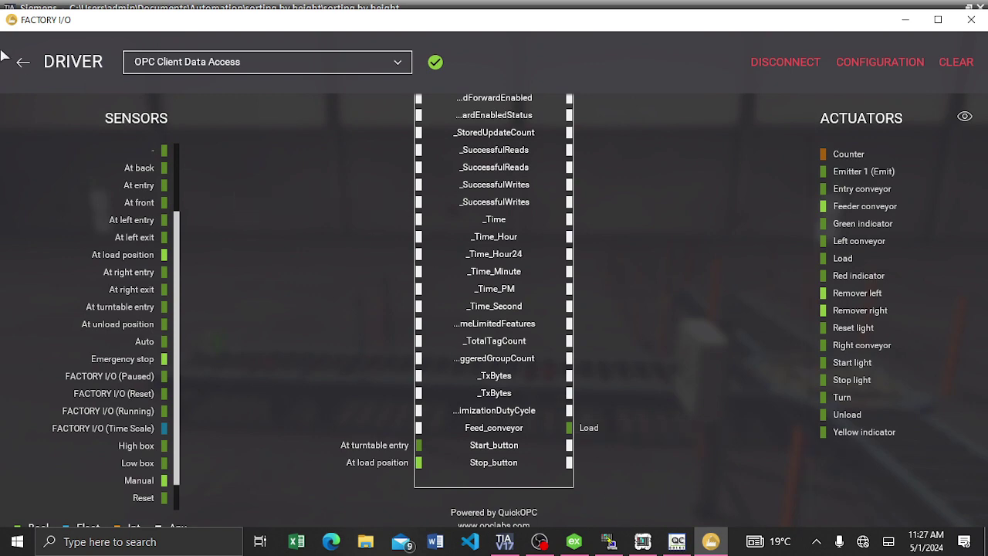
Return to the scene, bring up S7-PLCSIM over it, and start the scene simulation with the PLC simulator placed clear of the feeder conveyor.
{"action": "left_click", "coordinate": [23, 67]}
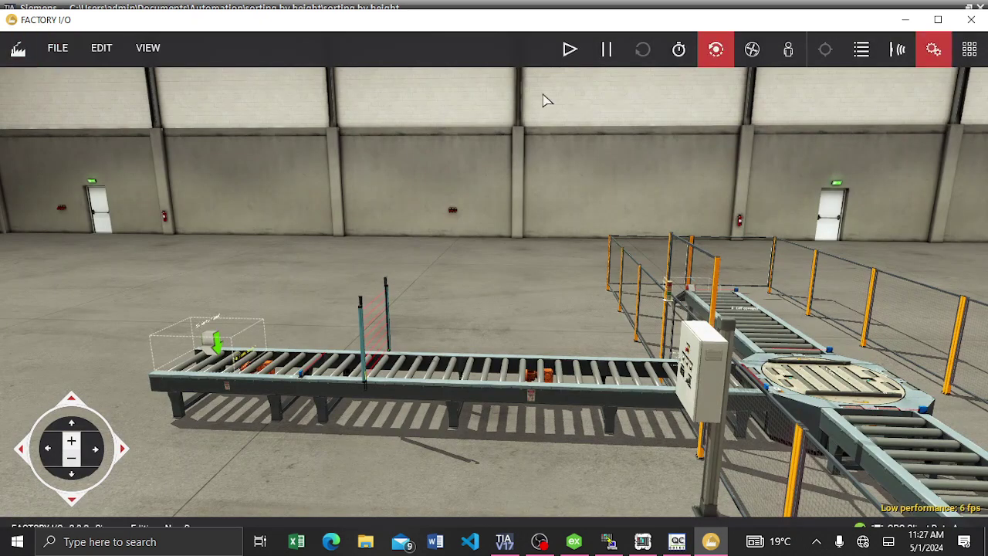
{"action": "mouse_move", "coordinate": [647, 548]}
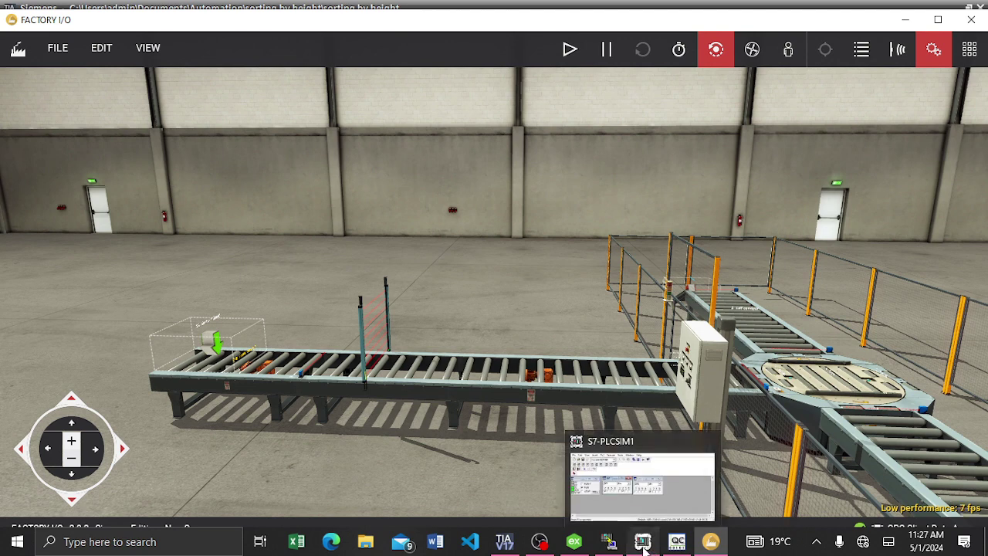
{"action": "left_click", "coordinate": [647, 547]}
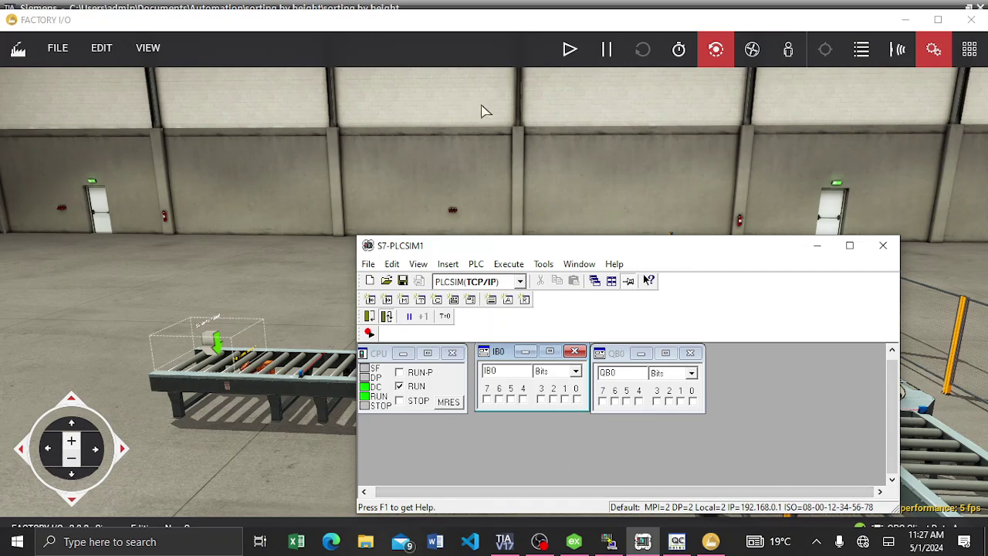
{"action": "left_click", "coordinate": [571, 49]}
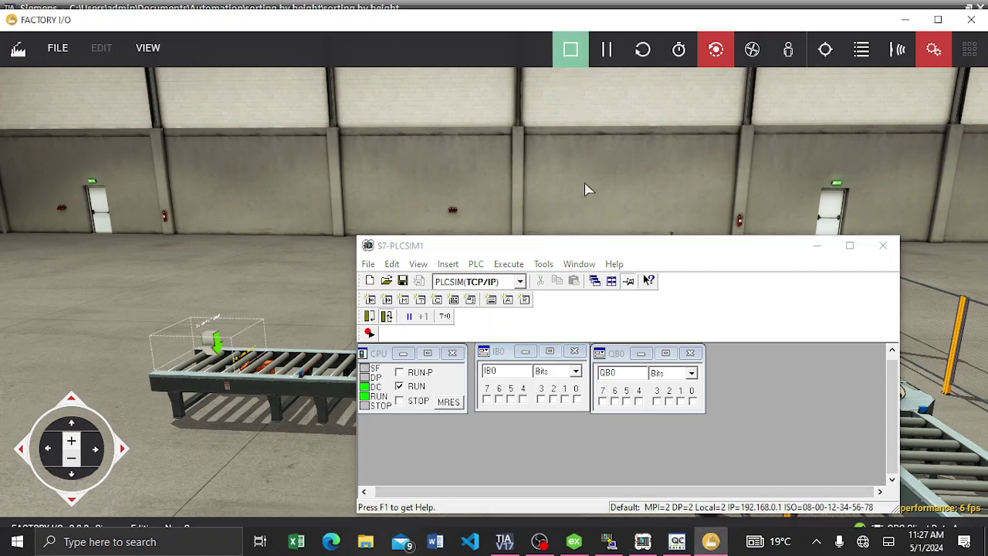
{"action": "left_click_drag", "start_coordinate": [625, 247], "coordinate": [689, 226]}
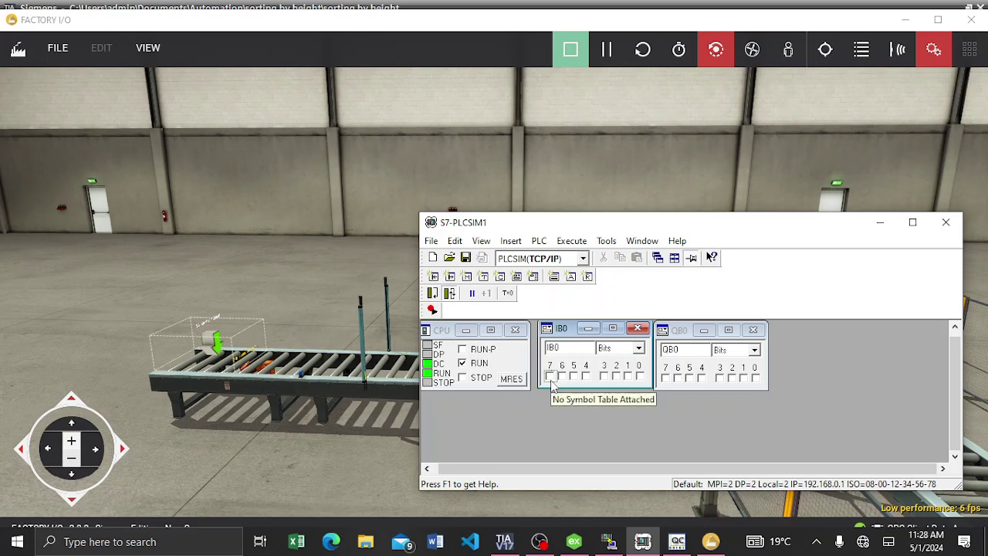
Show the Emitter 1 (Emit) and Feeder conveyor tags of the running scene for monitoring.
{"action": "left_click", "coordinate": [212, 328]}
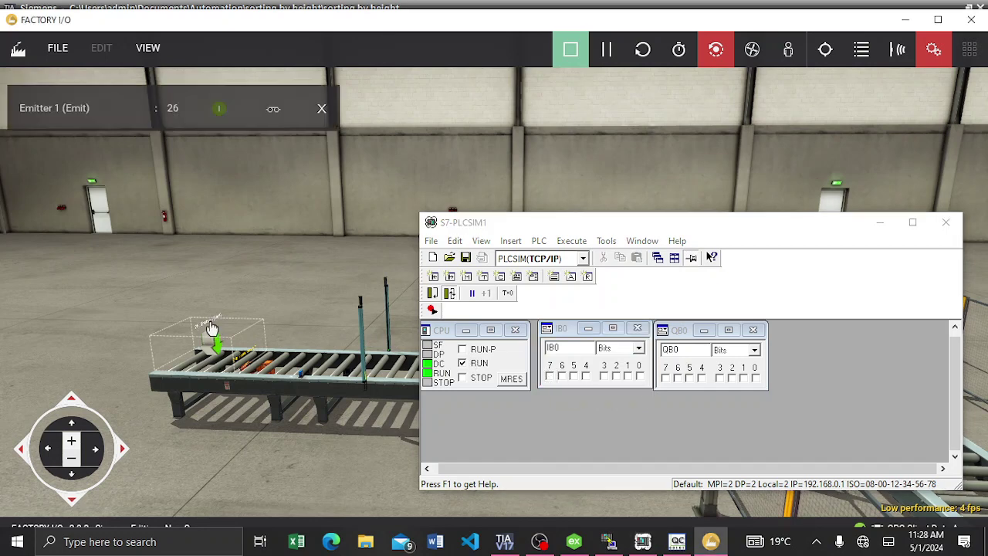
{"action": "left_click", "coordinate": [254, 363]}
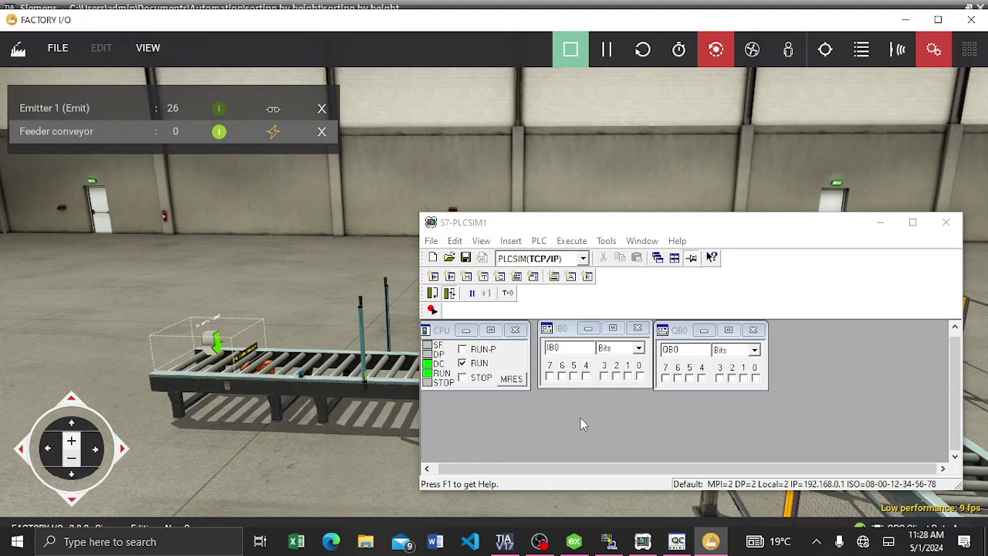
{"action": "mouse_move", "coordinate": [608, 530]}
{"action": "mouse_move", "coordinate": [706, 544]}
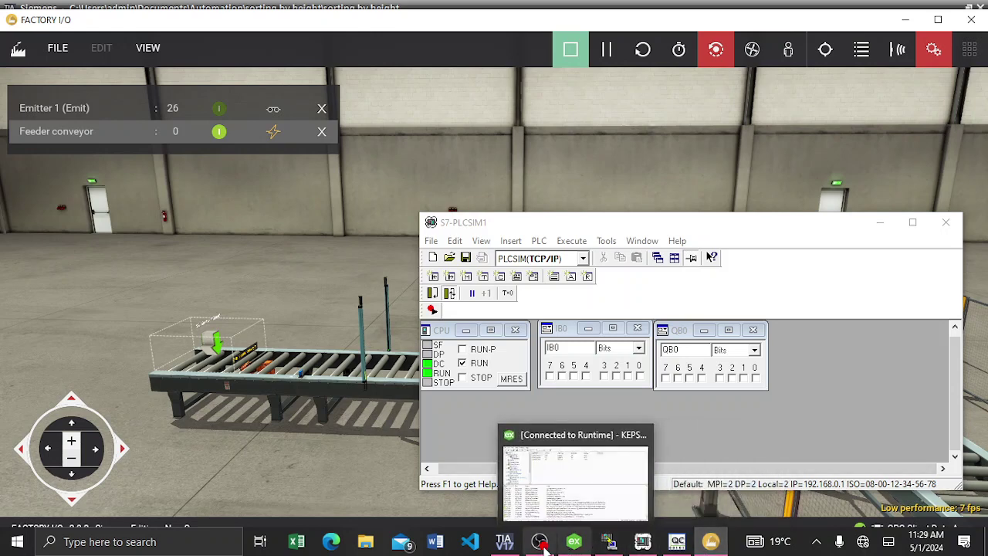
{"action": "mouse_move", "coordinate": [541, 544]}
{"action": "left_click", "coordinate": [694, 461]}
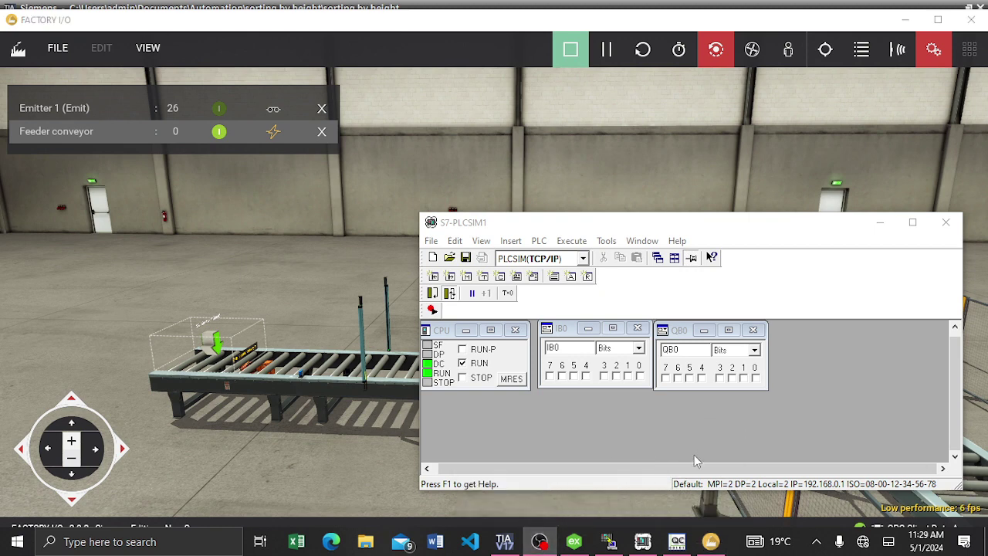